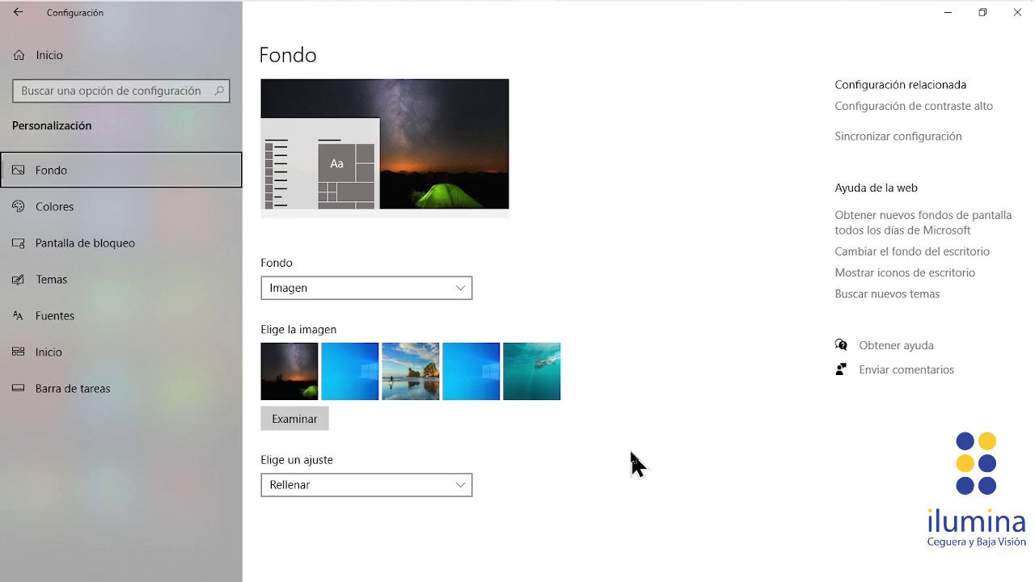
Open the Colores settings within Personalización
{"action": "key", "text": "Down"}
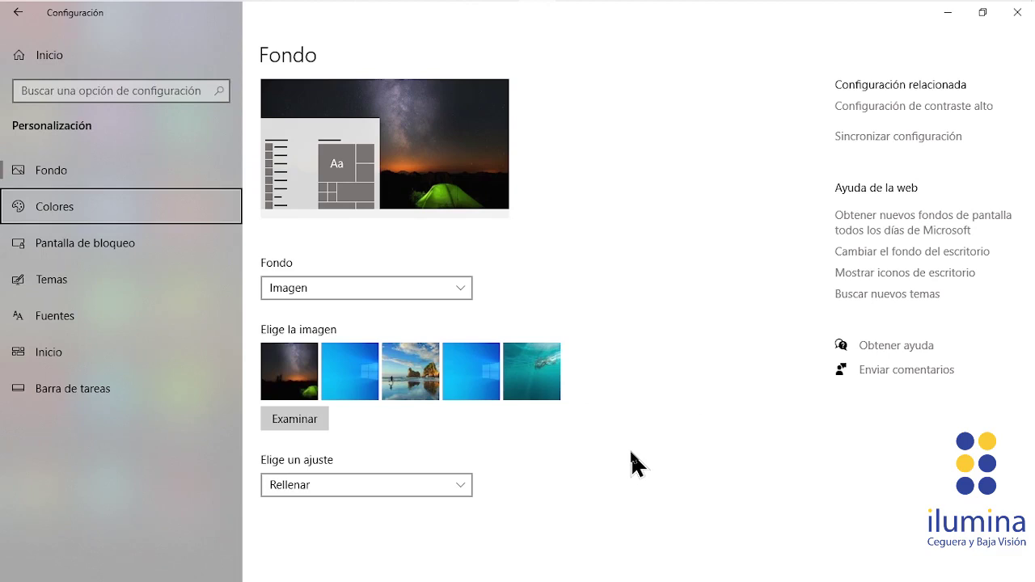
{"action": "key", "text": "Return"}
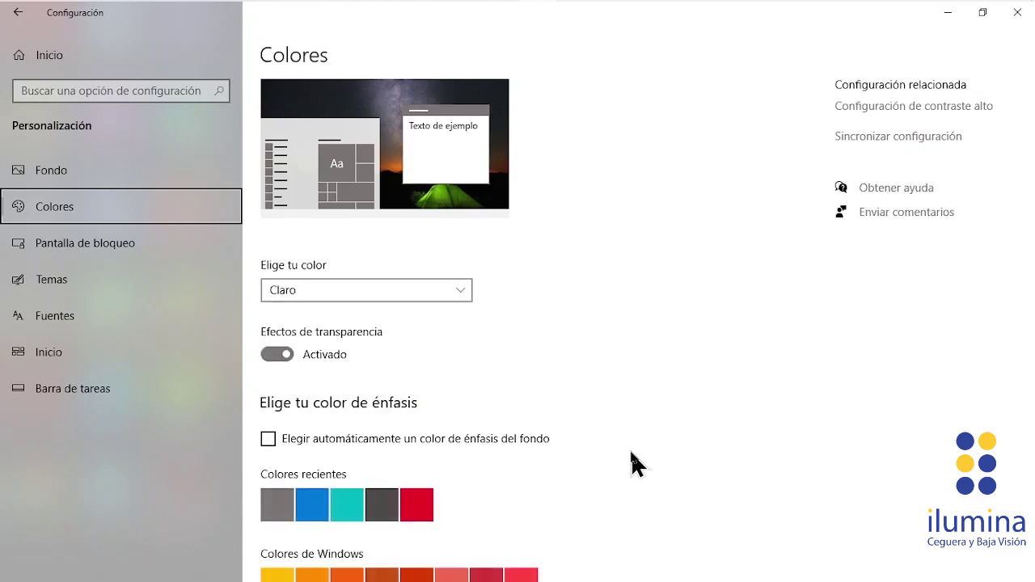
{"action": "key", "text": "ctrl"}
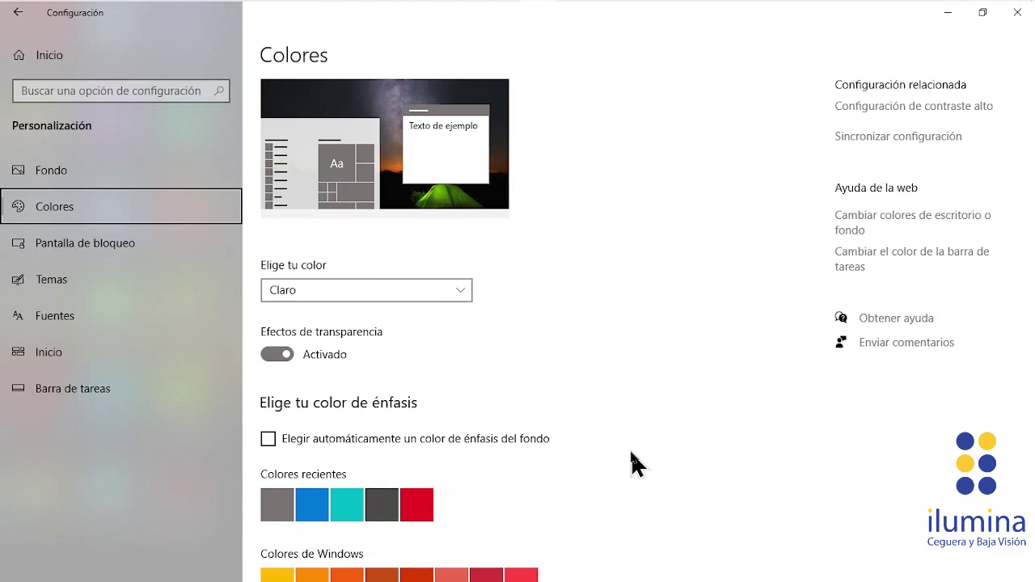
Set the Elige tu color mode to Oscuro
{"action": "key", "text": "Tab"}
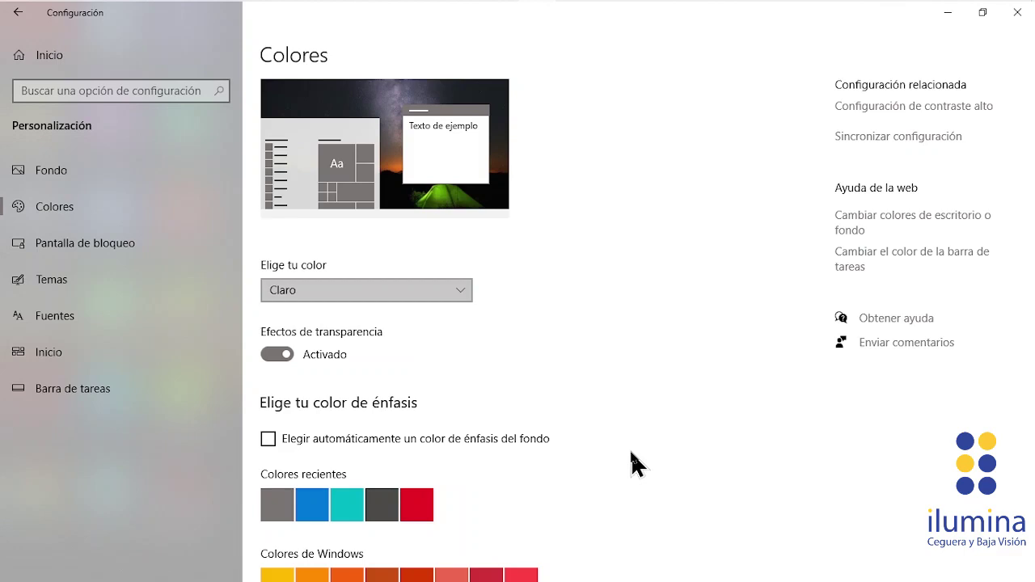
{"action": "key", "text": "alt+Down"}
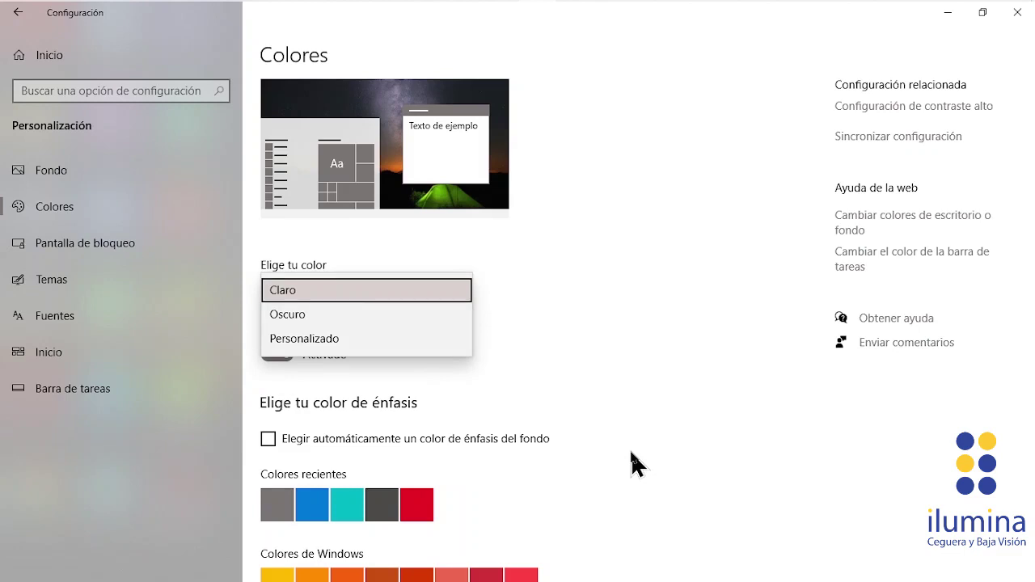
{"action": "key", "text": "Down"}
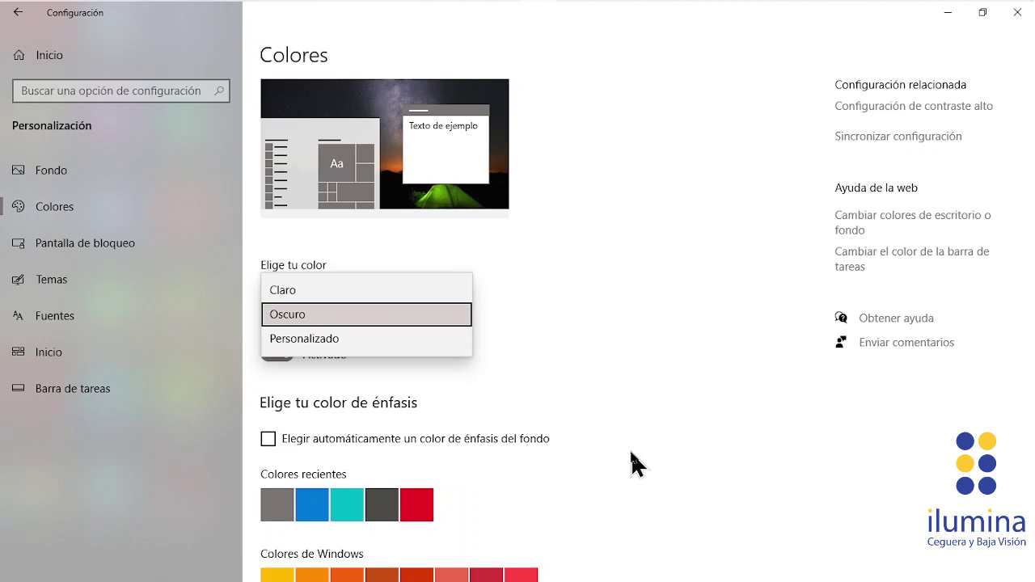
{"action": "key", "text": "Down"}
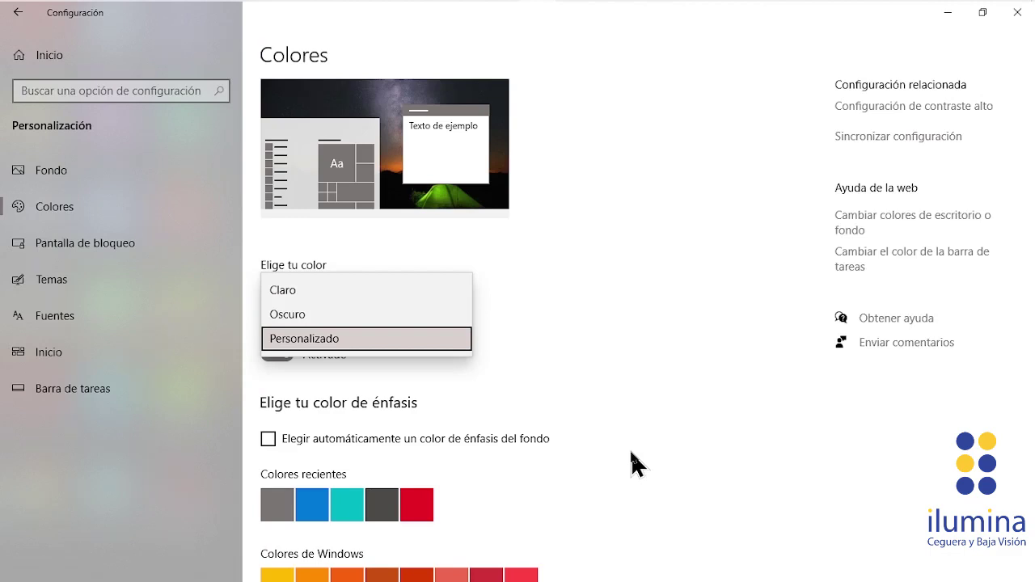
{"action": "key", "text": "Up"}
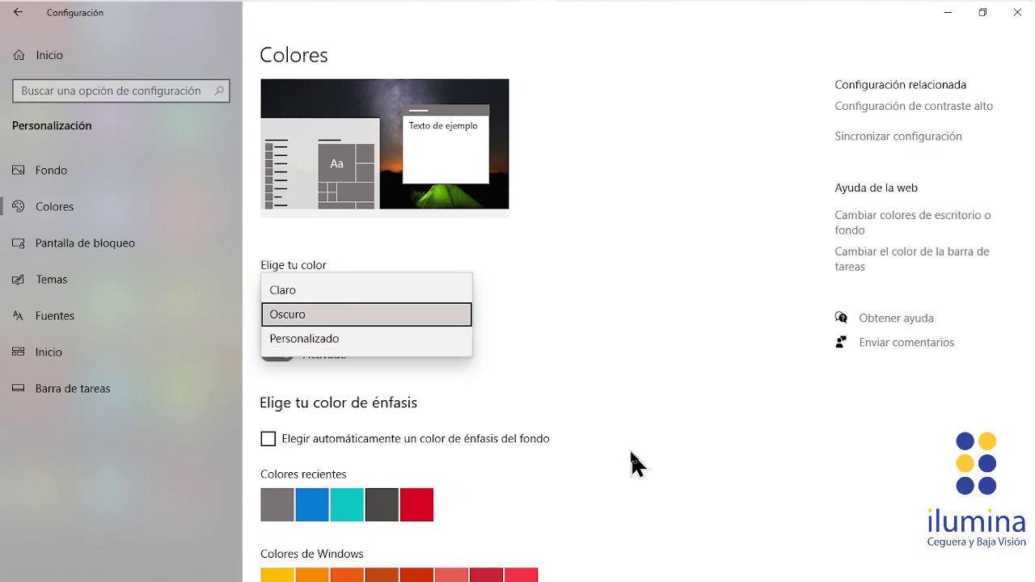
{"action": "key", "text": "Return"}
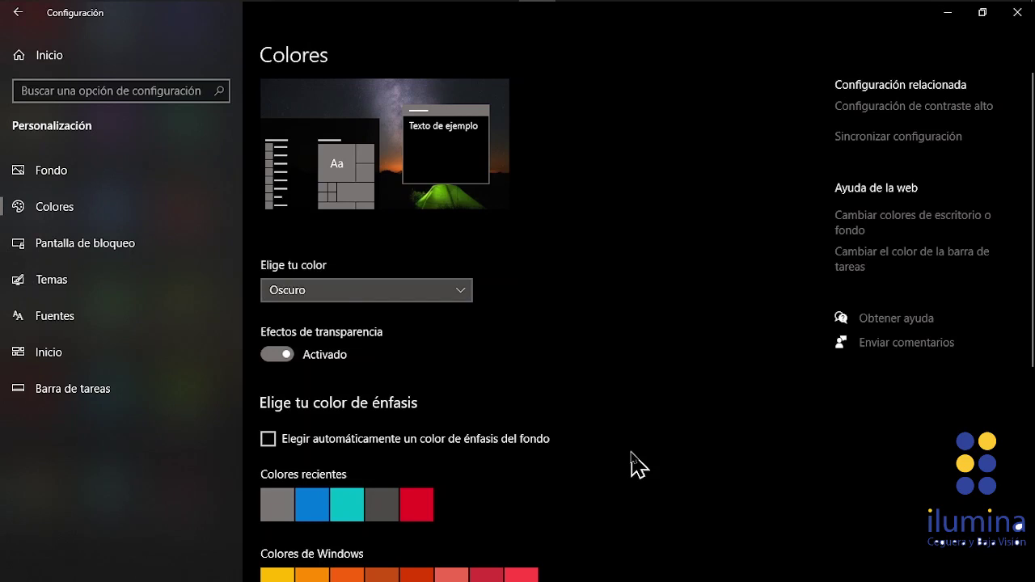
{"action": "left_click", "coordinate": [631, 453]}
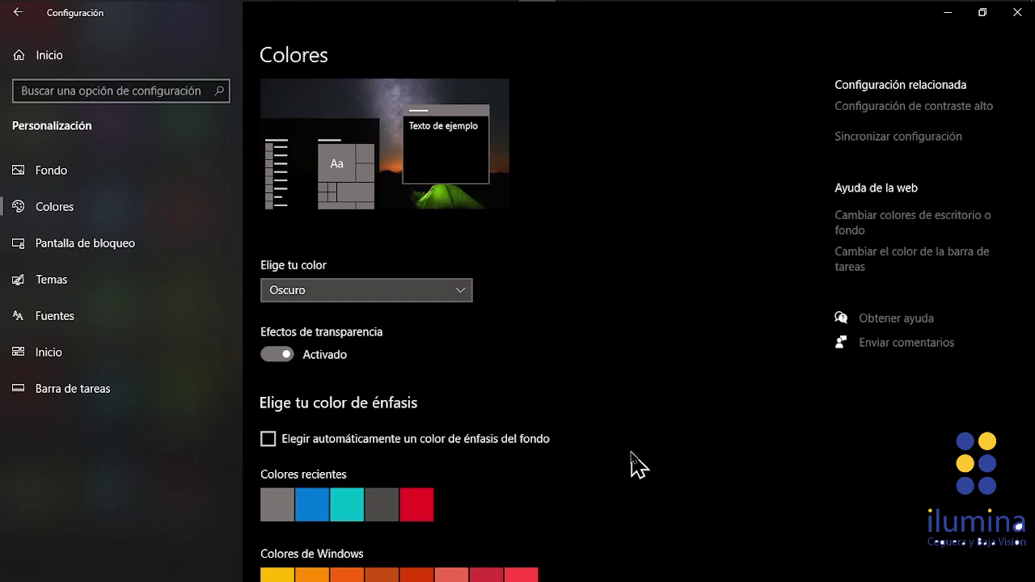
Review the transparency setting, the automatic accent colour option and the swatches under Colores recientes
{"action": "key", "text": "Tab"}
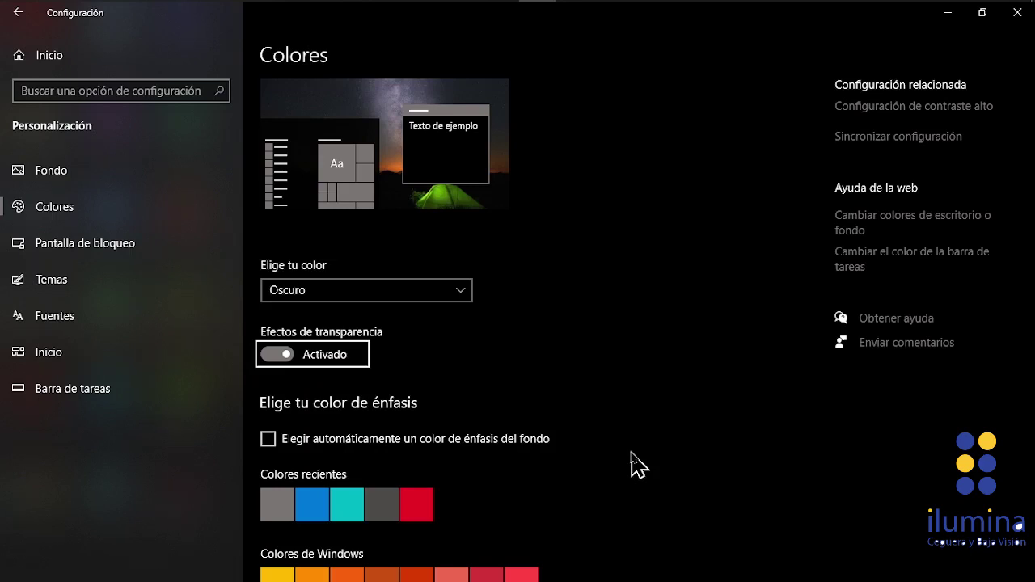
{"action": "key", "text": "Tab"}
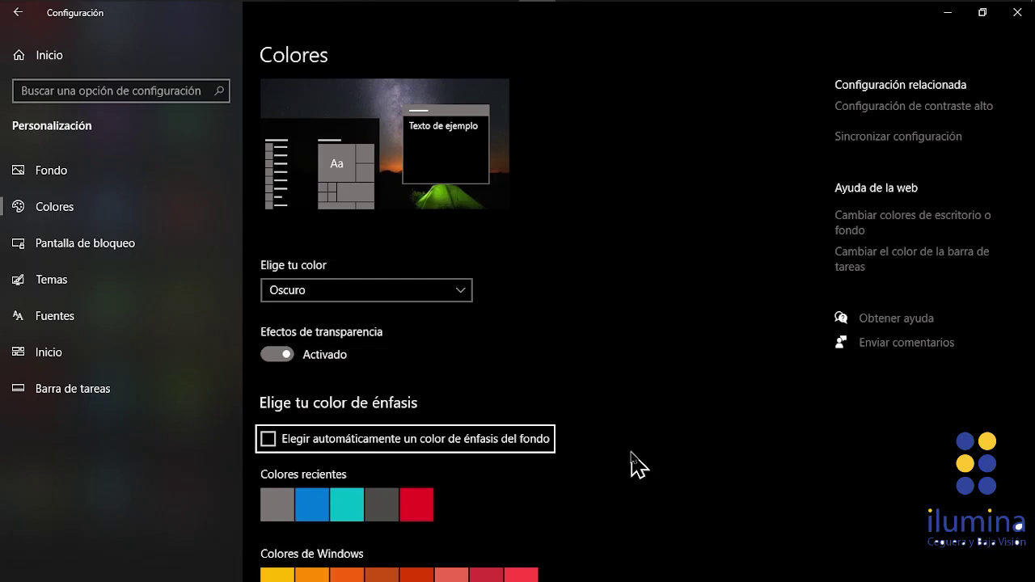
{"action": "key", "text": "ctrl"}
{"action": "key", "text": "Tab"}
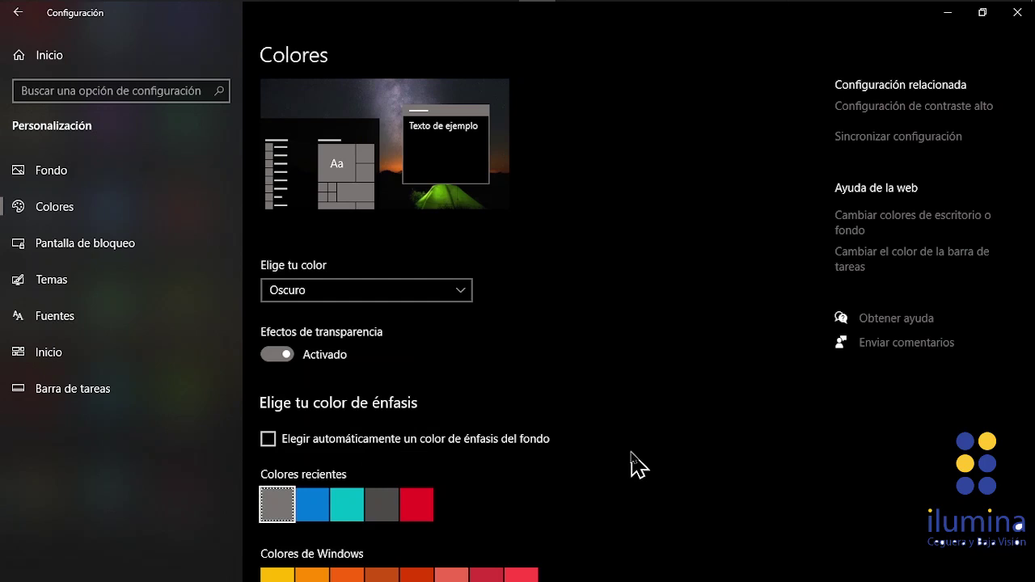
{"action": "key", "text": "Right"}
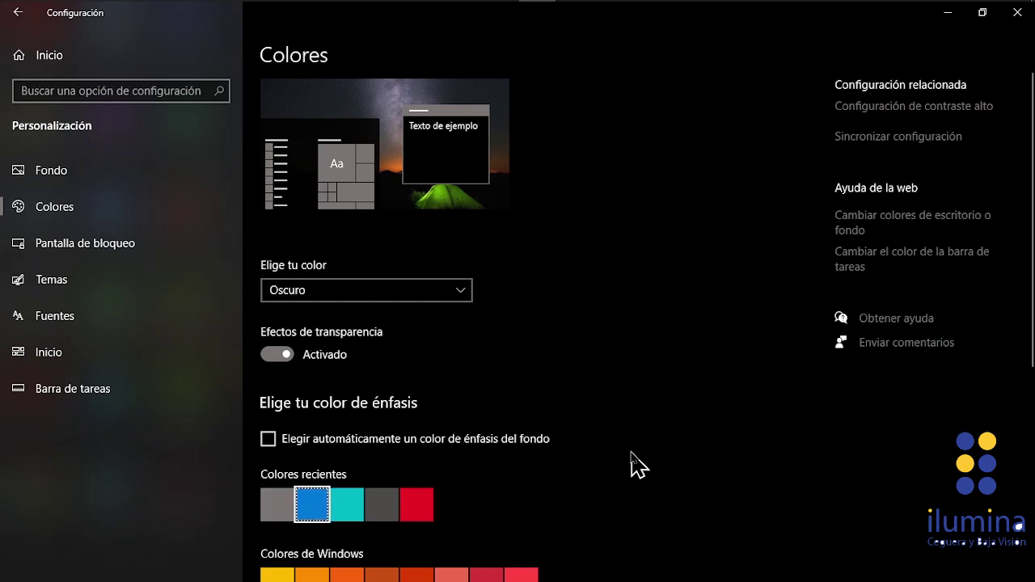
{"action": "key", "text": "Right"}
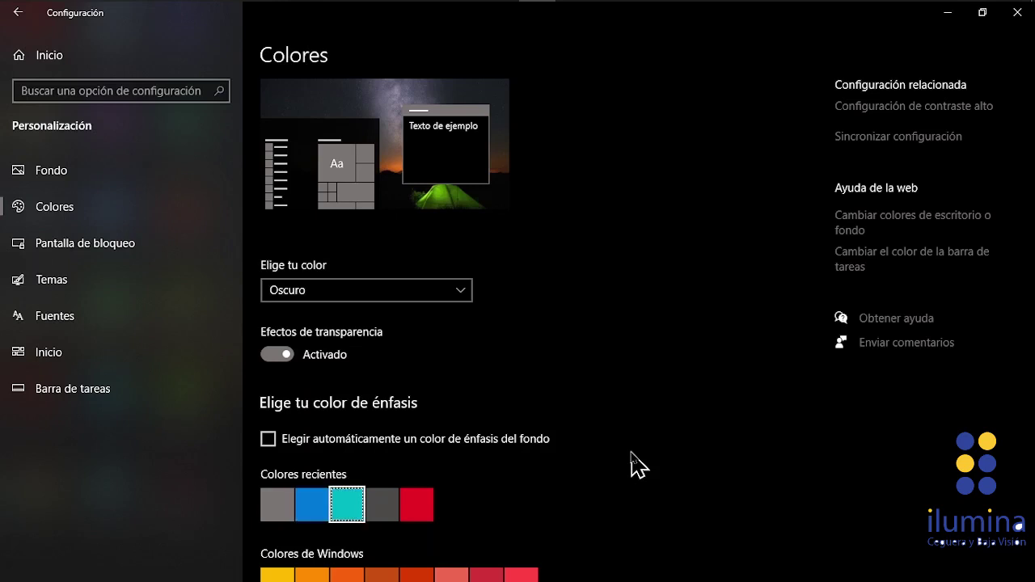
{"action": "key", "text": "Right"}
{"action": "key", "text": "Right"}
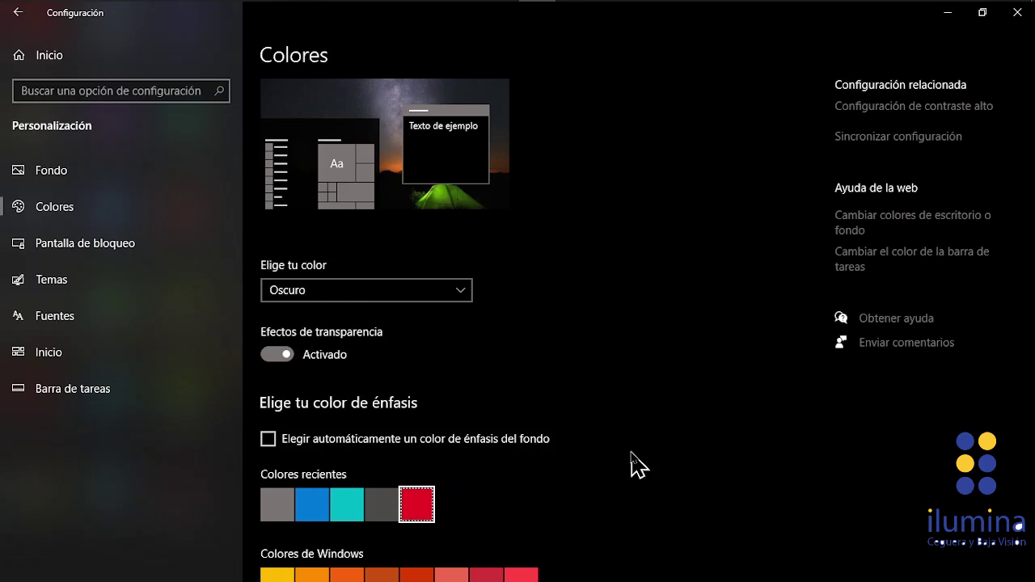
{"action": "key", "text": "Left"}
{"action": "key", "text": "Right"}
{"action": "left_click", "coordinate": [635, 465]}
Choose the orange swatch, second in the first row of Colores de Windows, as the accent colour
{"action": "key", "text": "Tab"}
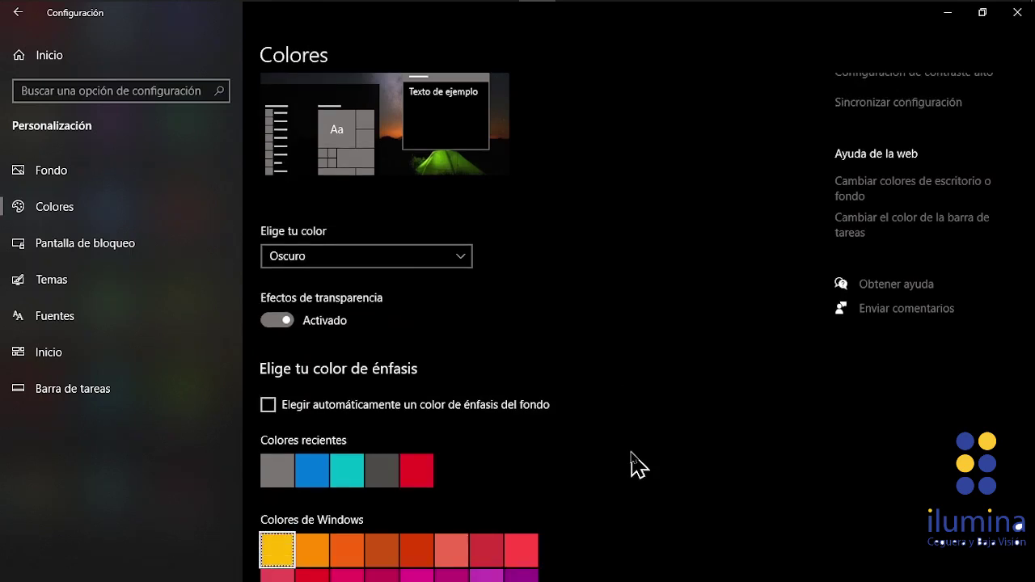
{"action": "left_click", "coordinate": [631, 453]}
{"action": "key", "text": "Right"}
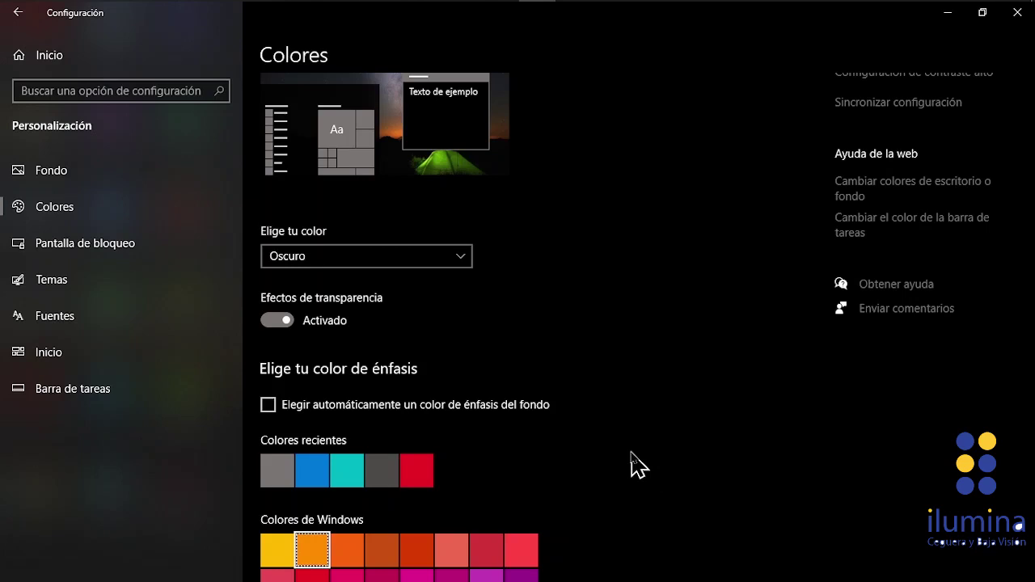
{"action": "key", "text": "space"}
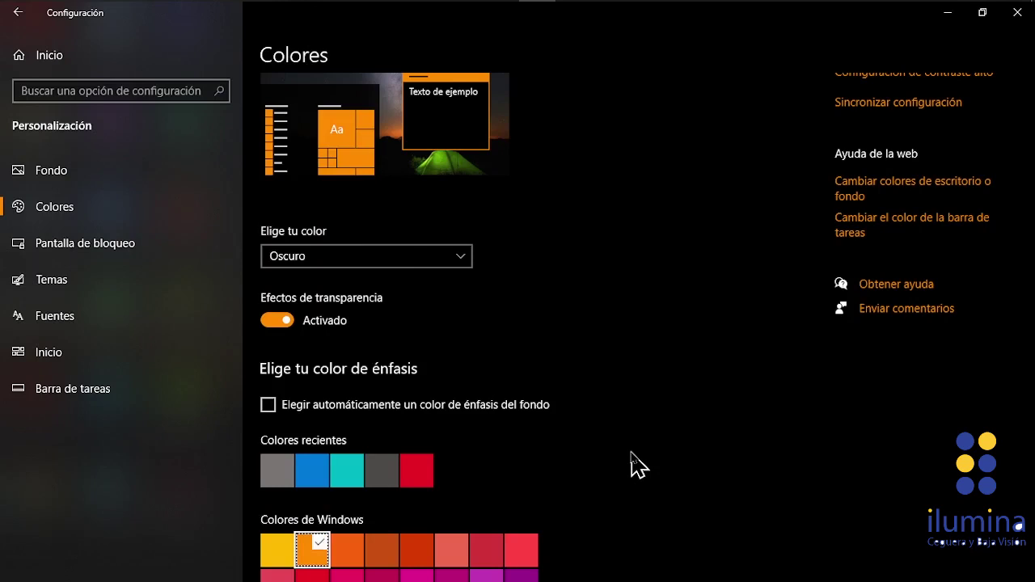
Enable the accent colour for Inicio, barra de tareas y centro de acciones
{"action": "key", "text": "Tab"}
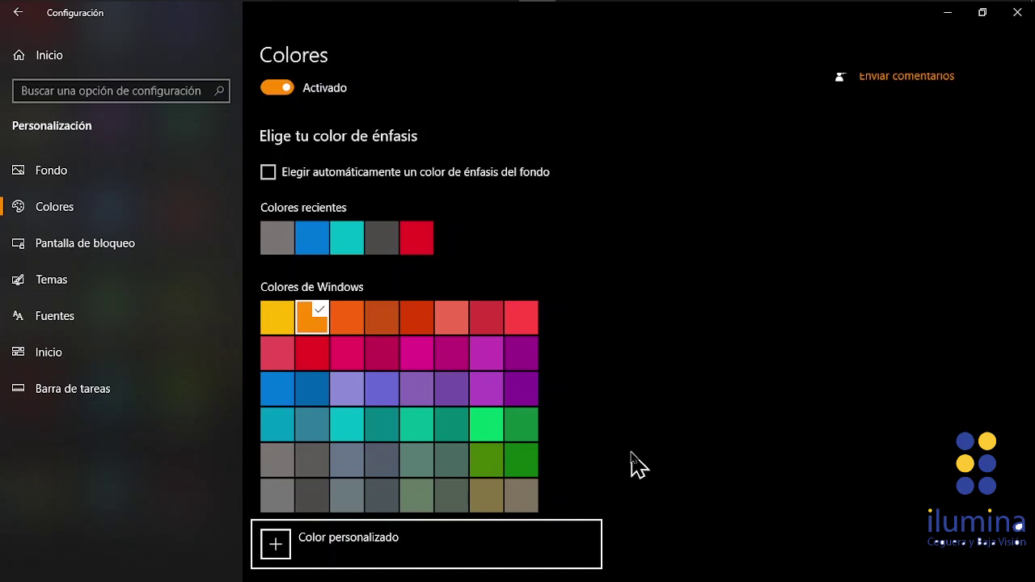
{"action": "key", "text": "Tab"}
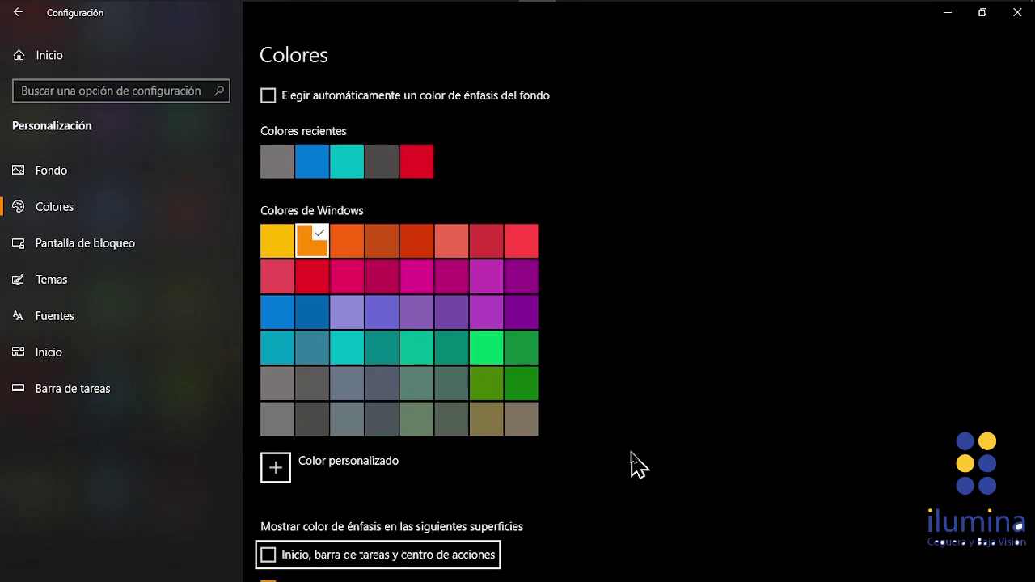
{"action": "key", "text": "space"}
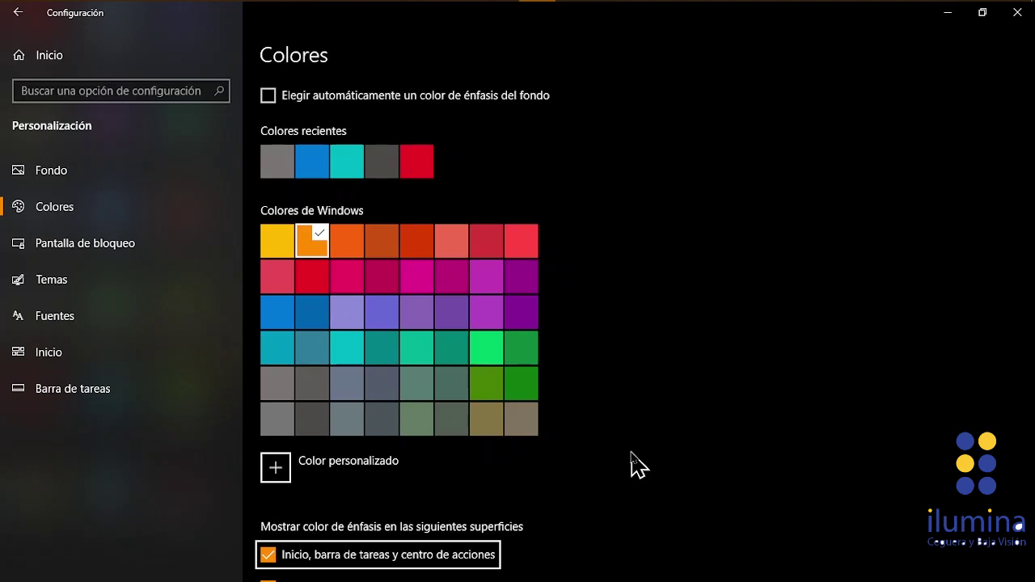
Examine how the accent colour looks on the Start menu and taskbar, and close the Start menu
{"action": "key", "text": "Tab"}
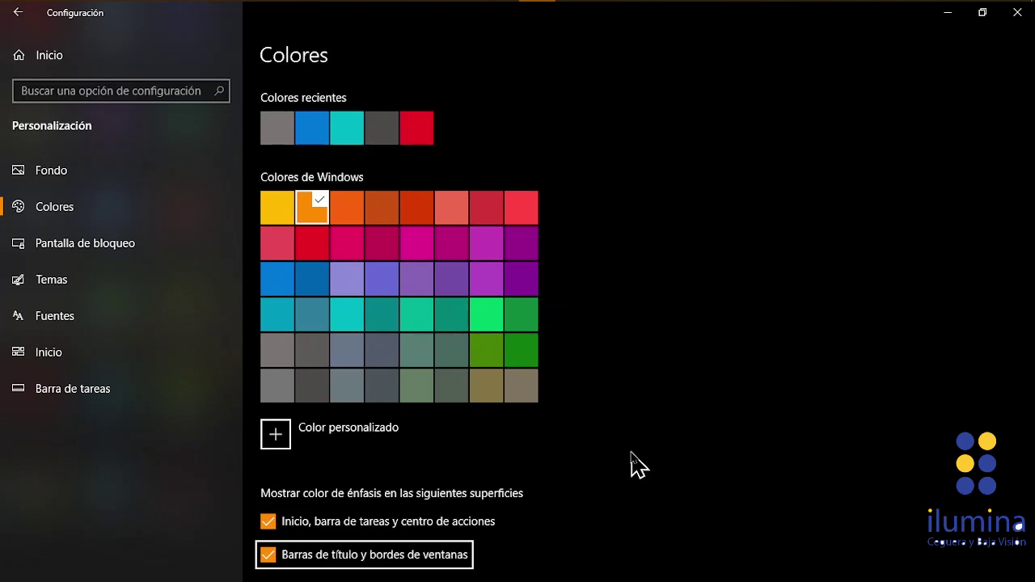
{"action": "key", "text": "Tab"}
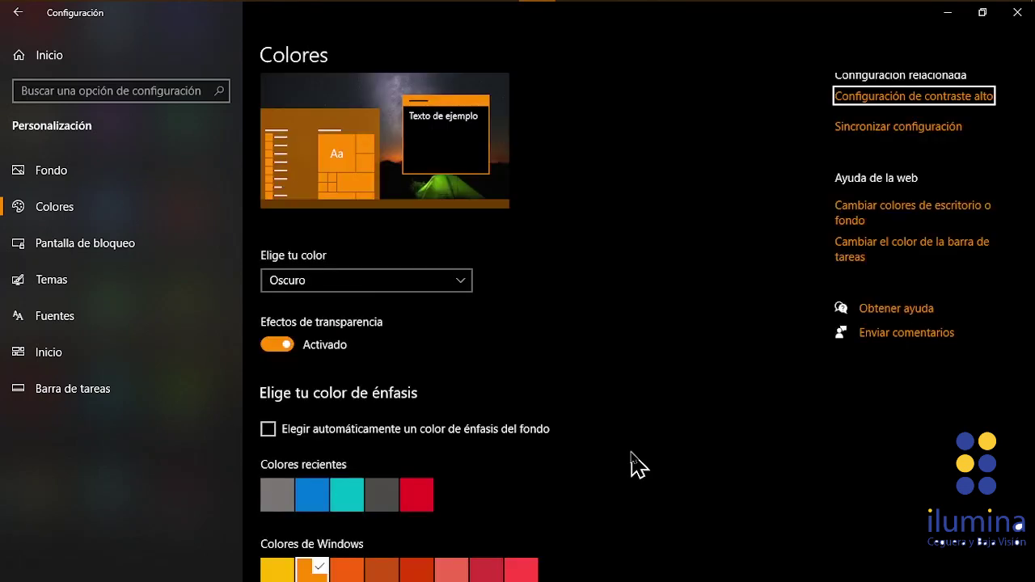
{"action": "key", "text": "ctrl"}
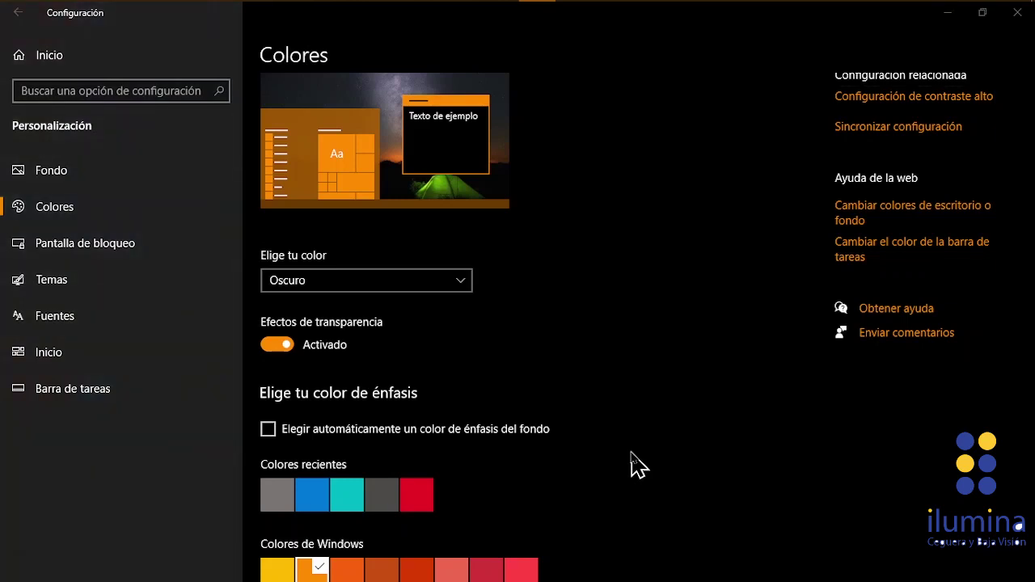
{"action": "key", "text": "super"}
{"action": "key", "text": "ctrl"}
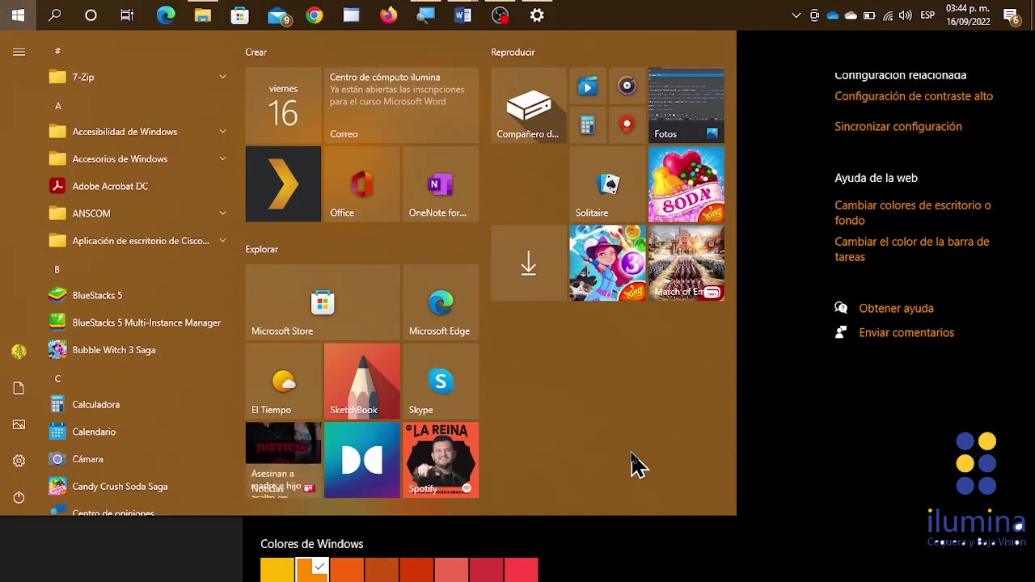
{"action": "key", "text": "Escape"}
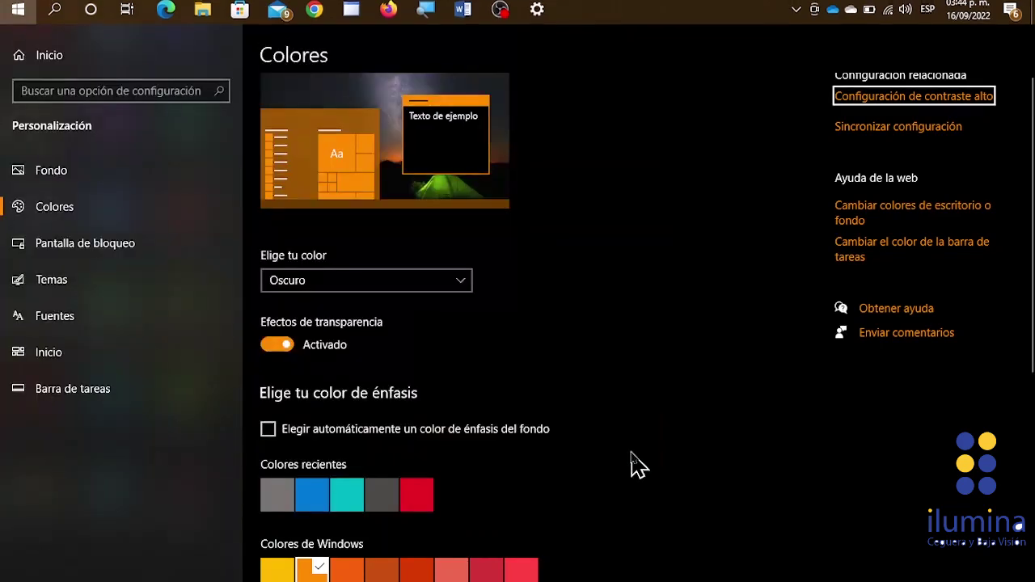
{"action": "key", "text": "ctrl"}
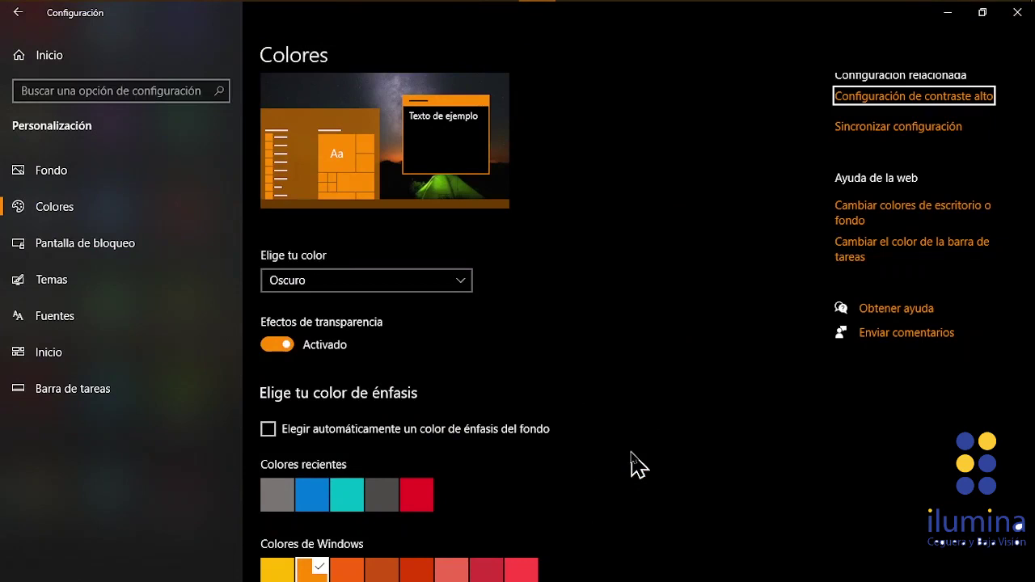
Disable the accent colour for Inicio, barra de tareas y centro de acciones
{"action": "key", "text": "shift+Tab"}
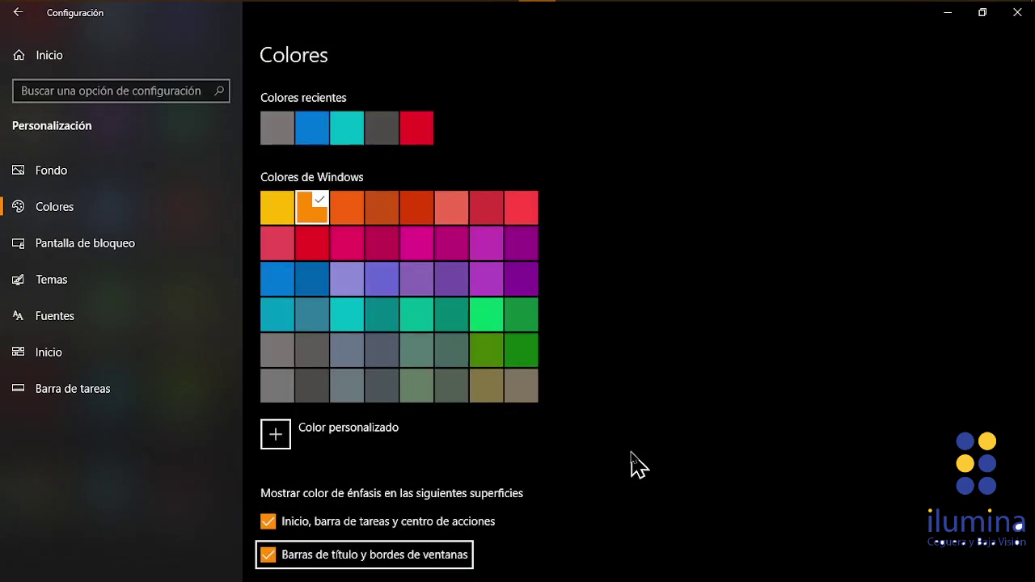
{"action": "key", "text": "shift+Tab"}
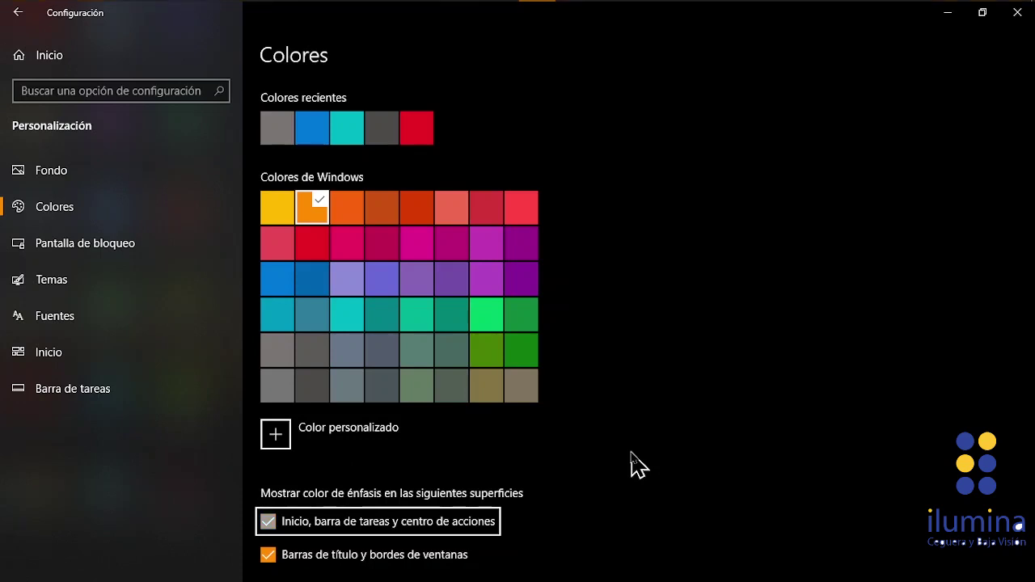
{"action": "key", "text": "space"}
Set the Elige tu color mode to Personalizado
{"action": "key", "text": "shift+Tab"}
{"action": "key", "text": "shift+Tab"}
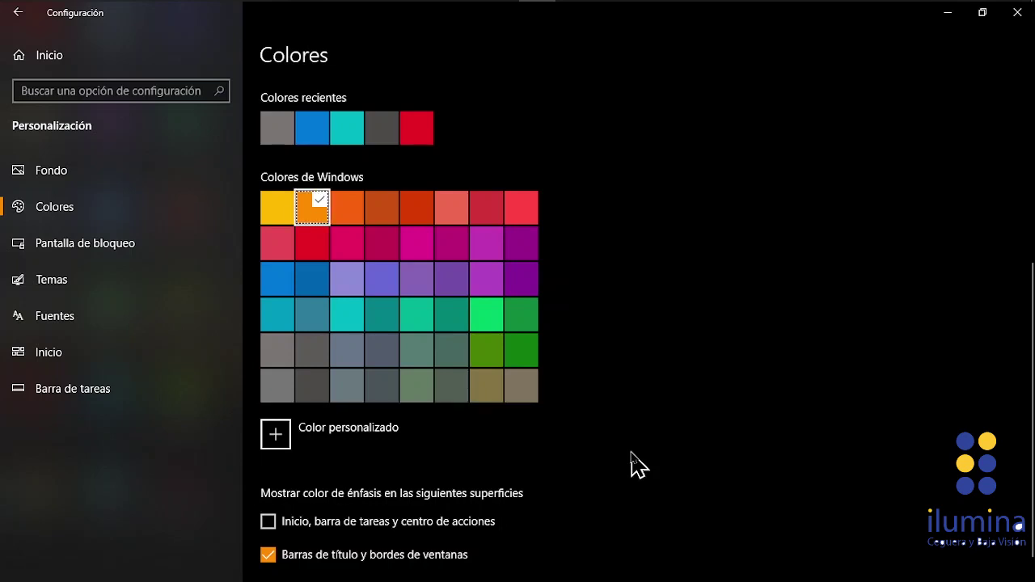
{"action": "key", "text": "shift+Tab"}
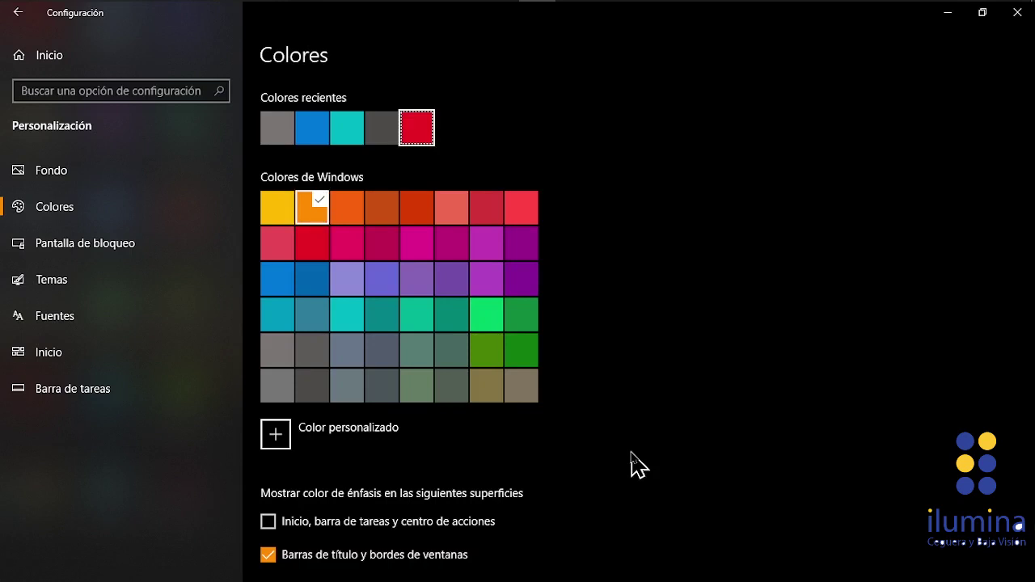
{"action": "key", "text": "shift+Tab"}
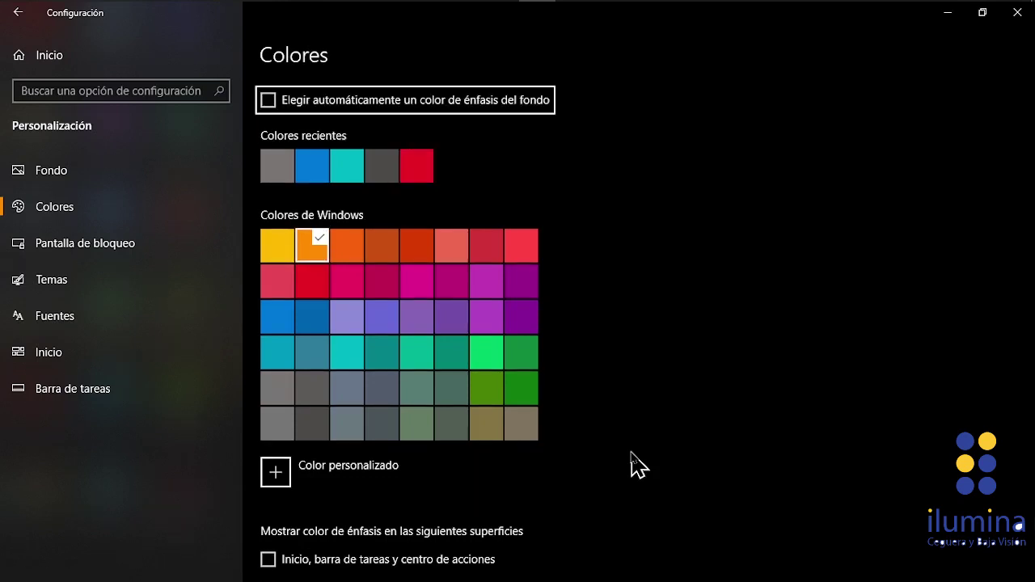
{"action": "key", "text": "shift+Tab"}
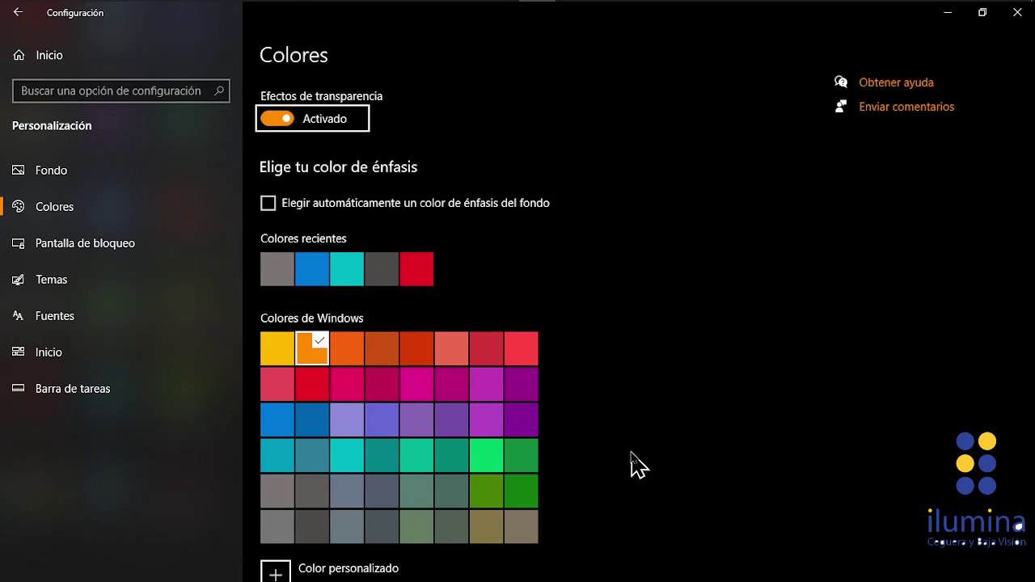
{"action": "key", "text": "shift+Tab"}
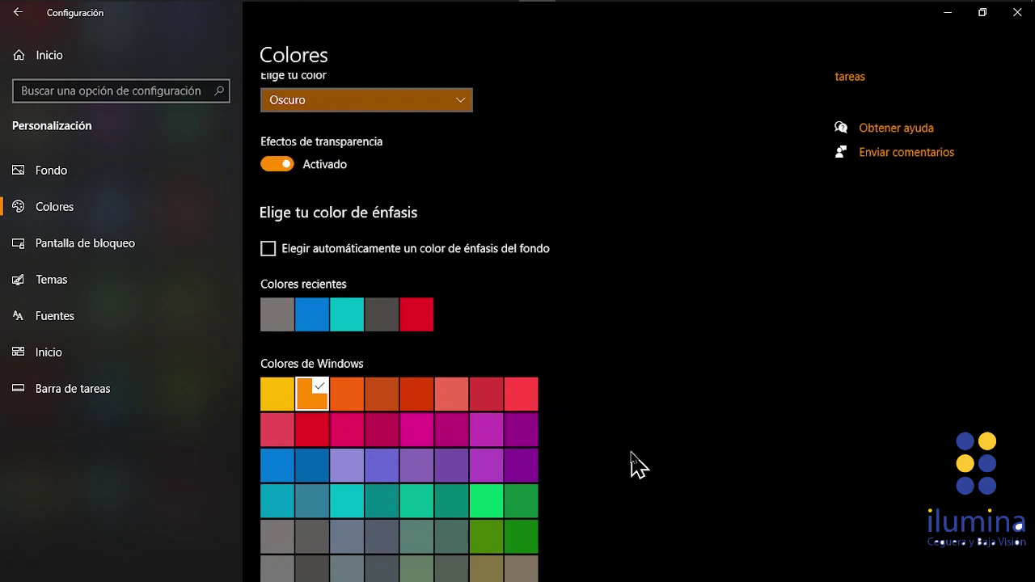
{"action": "key", "text": "alt+Down"}
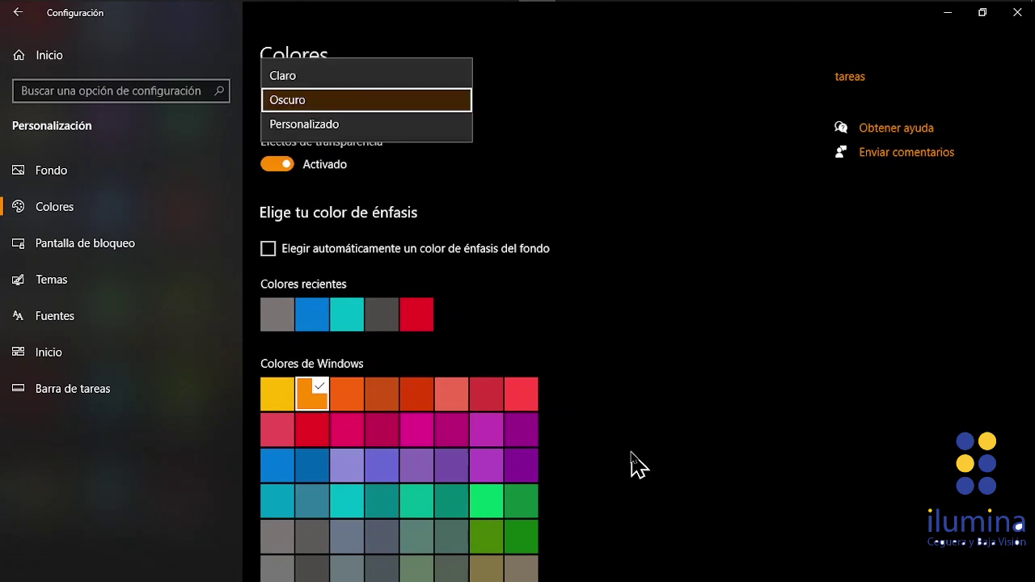
{"action": "key", "text": "Down"}
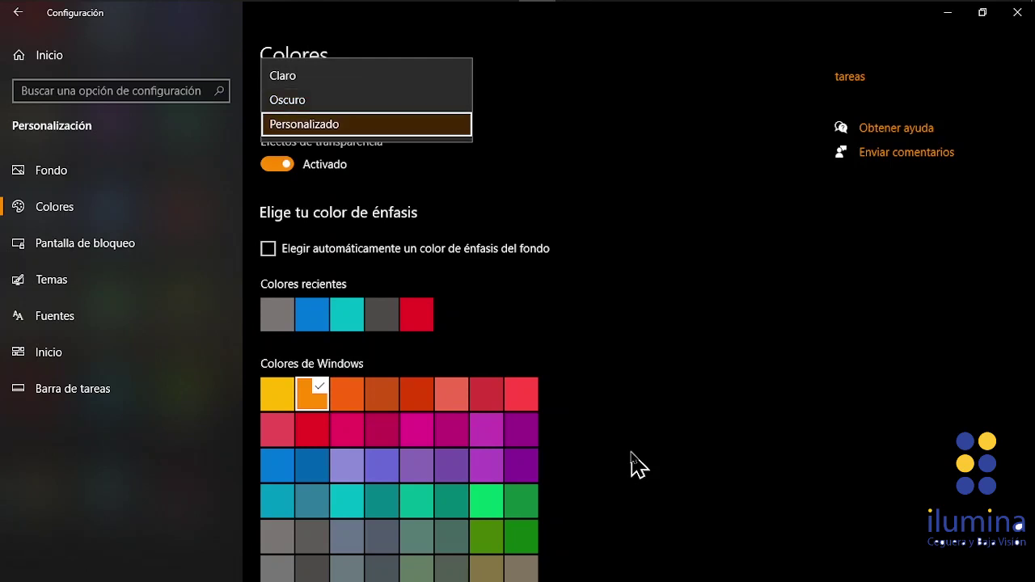
{"action": "key", "text": "Return"}
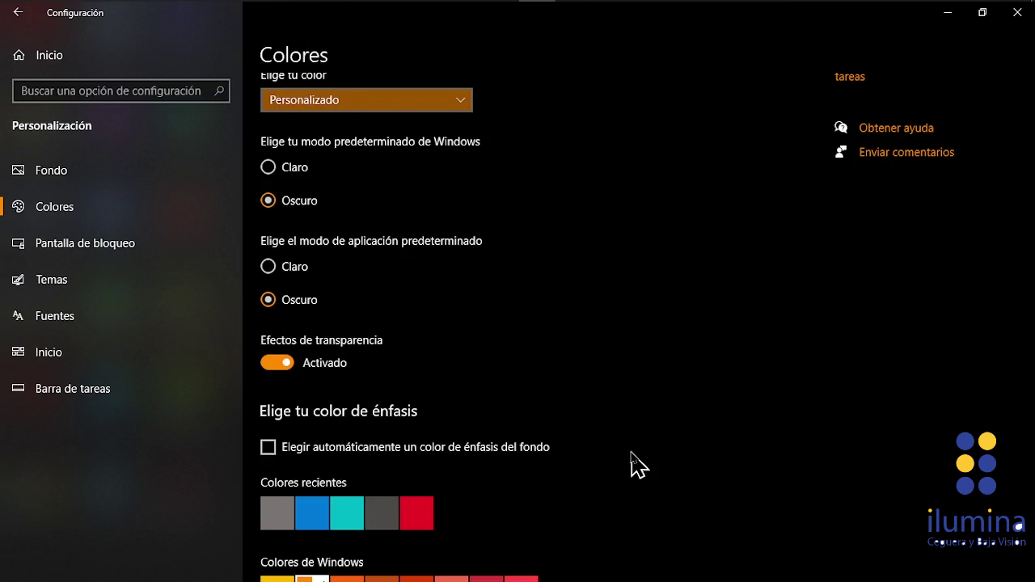
Examine the Claro and Oscuro options for the Windows and application modes, the transparency effects and the automatic accent colour option
{"action": "key", "text": "ctrl"}
{"action": "key", "text": "Tab"}
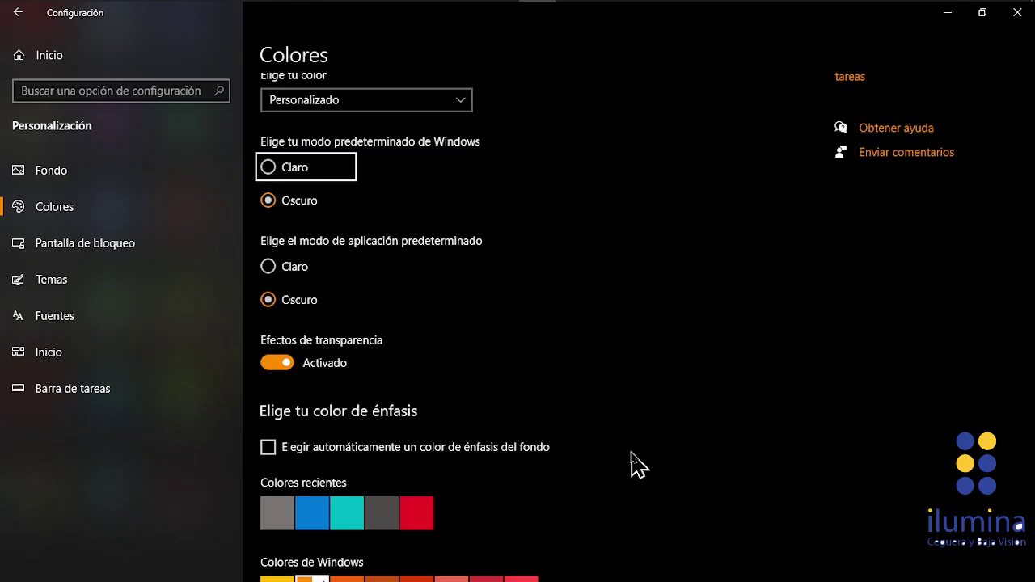
{"action": "key", "text": "Down"}
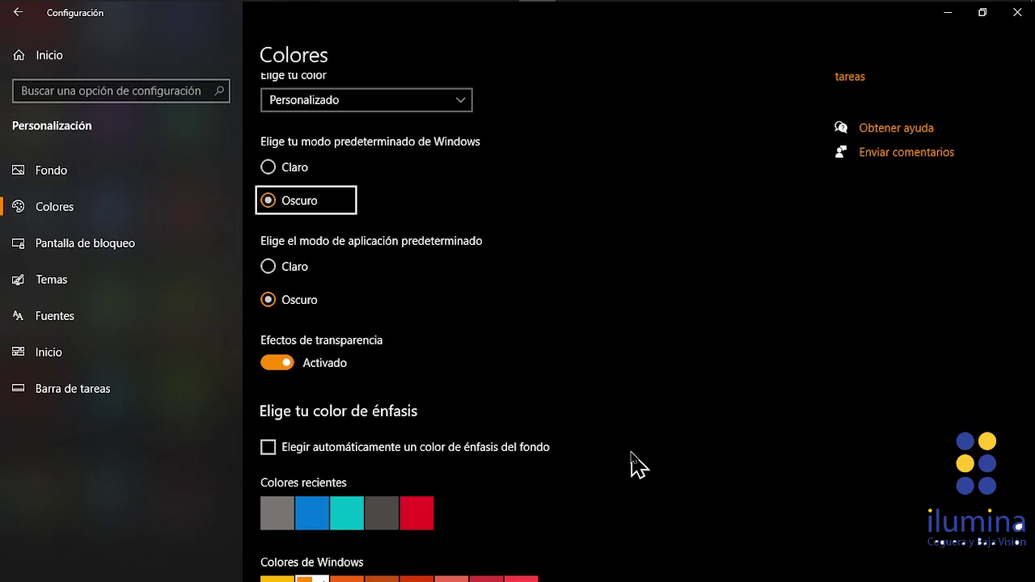
{"action": "key", "text": "Down"}
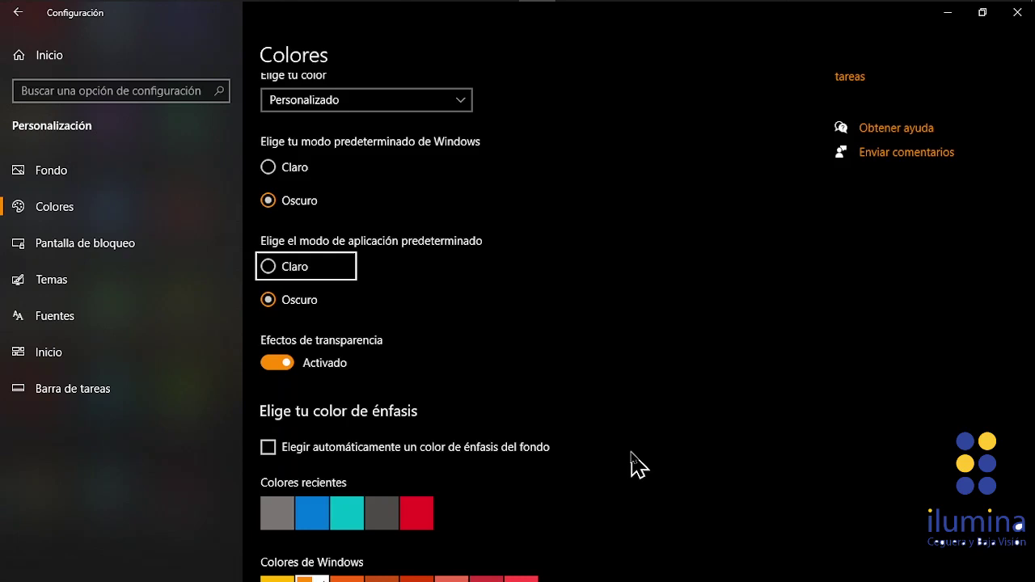
{"action": "key", "text": "Down"}
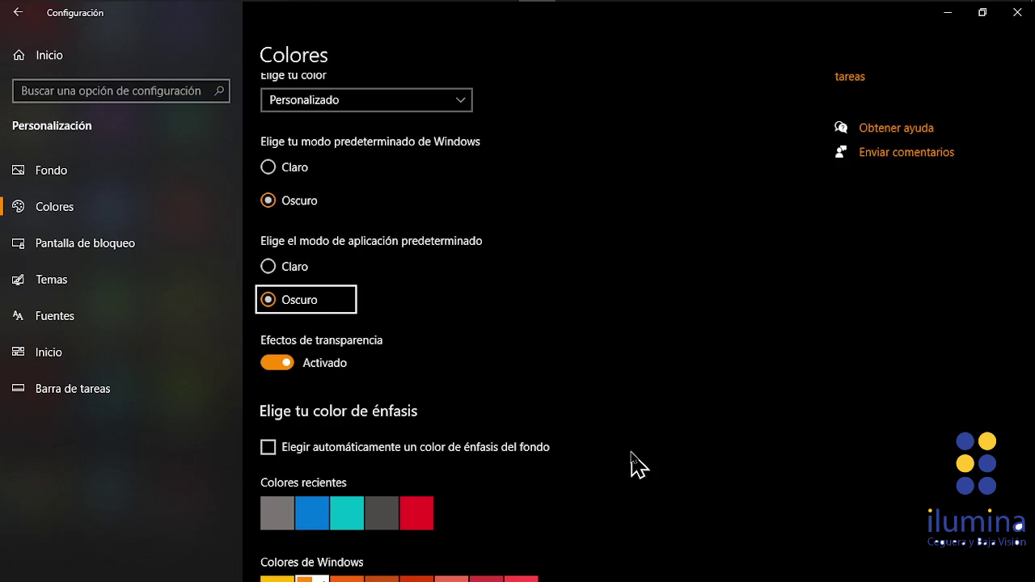
{"action": "key", "text": "Tab"}
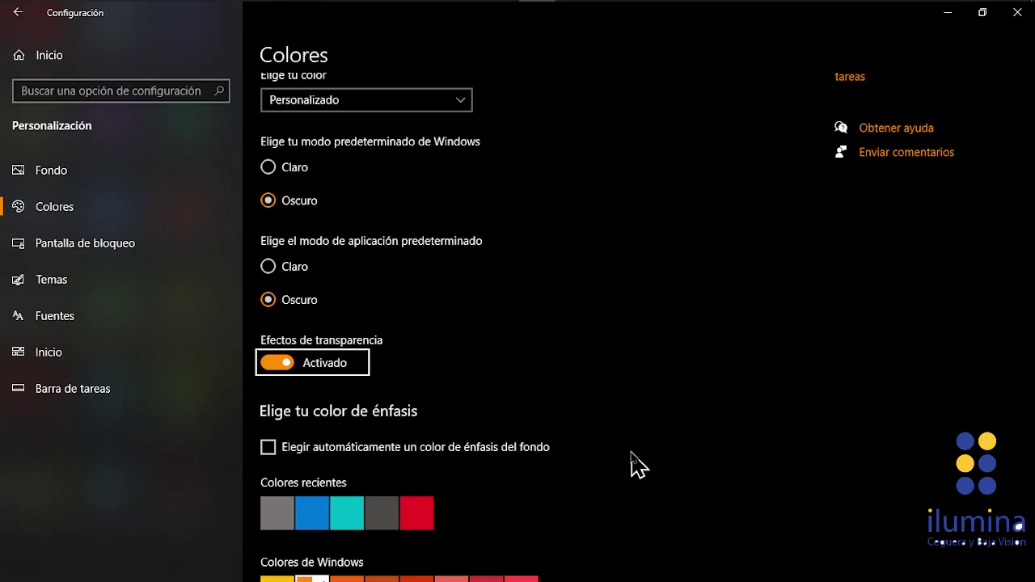
{"action": "key", "text": "Tab"}
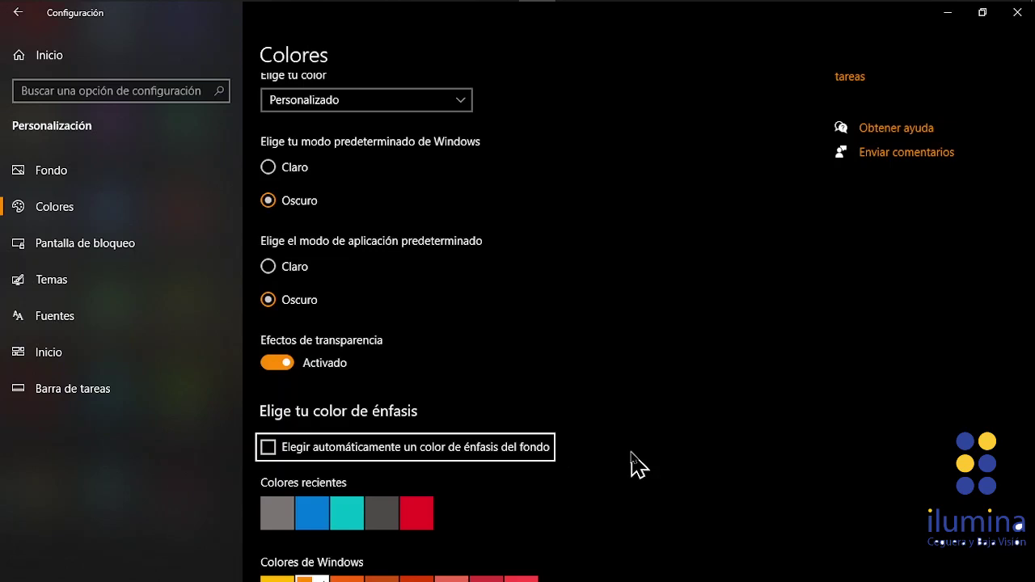
Set the Elige tu color mode back to Oscuro
{"action": "key", "text": "shift+Tab"}
{"action": "key", "text": "shift+Tab"}
{"action": "key", "text": "shift+Tab"}
{"action": "key", "text": "shift+Tab"}
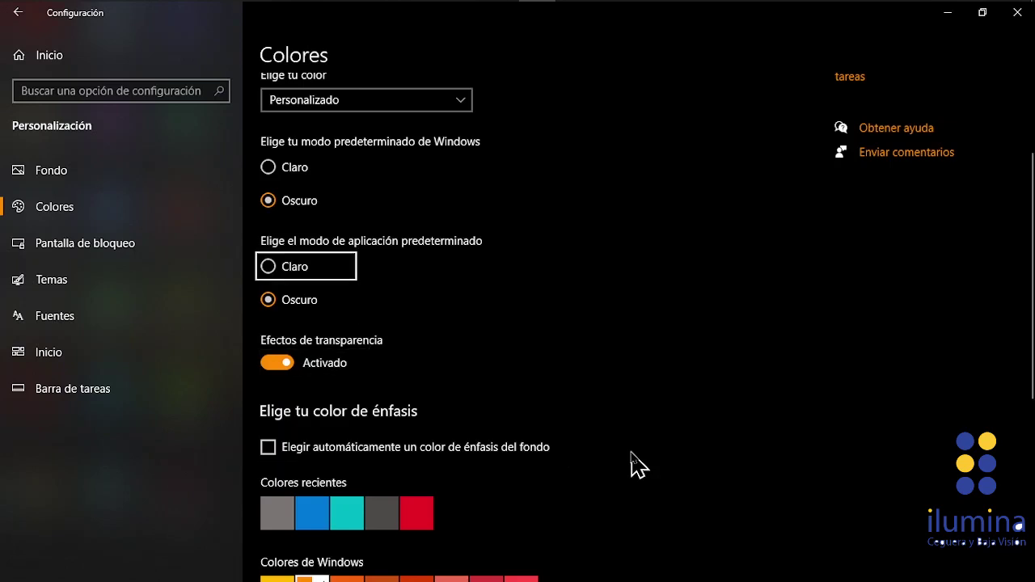
{"action": "key", "text": "shift+Tab"}
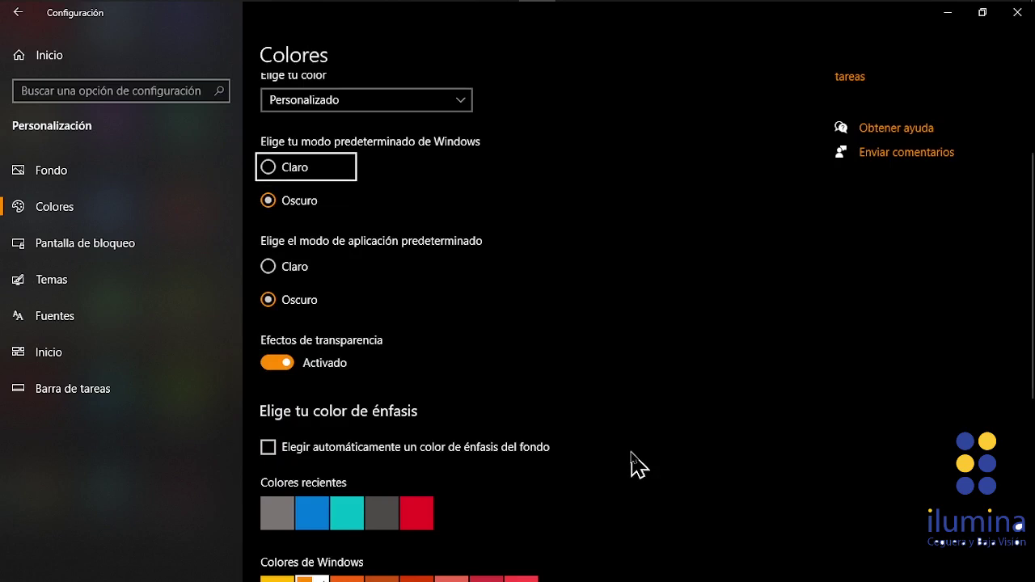
{"action": "key", "text": "shift+Tab"}
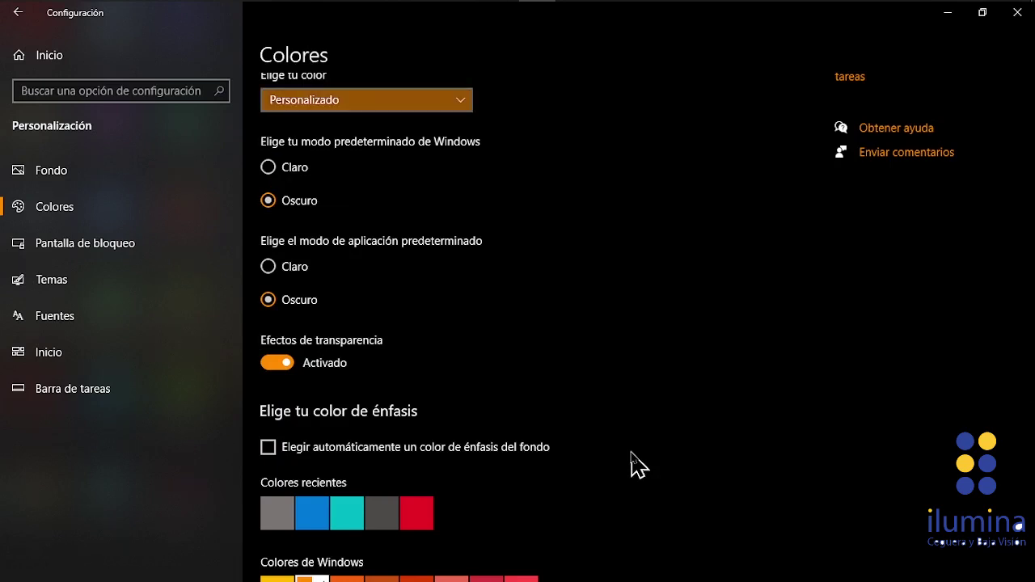
{"action": "key", "text": "space"}
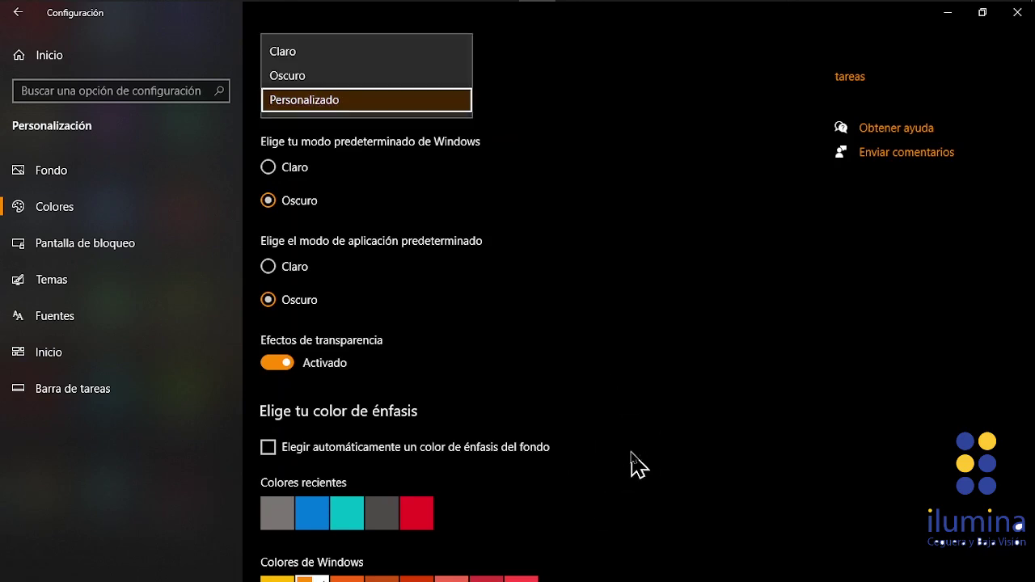
{"action": "key", "text": "Up"}
{"action": "key", "text": "Return"}
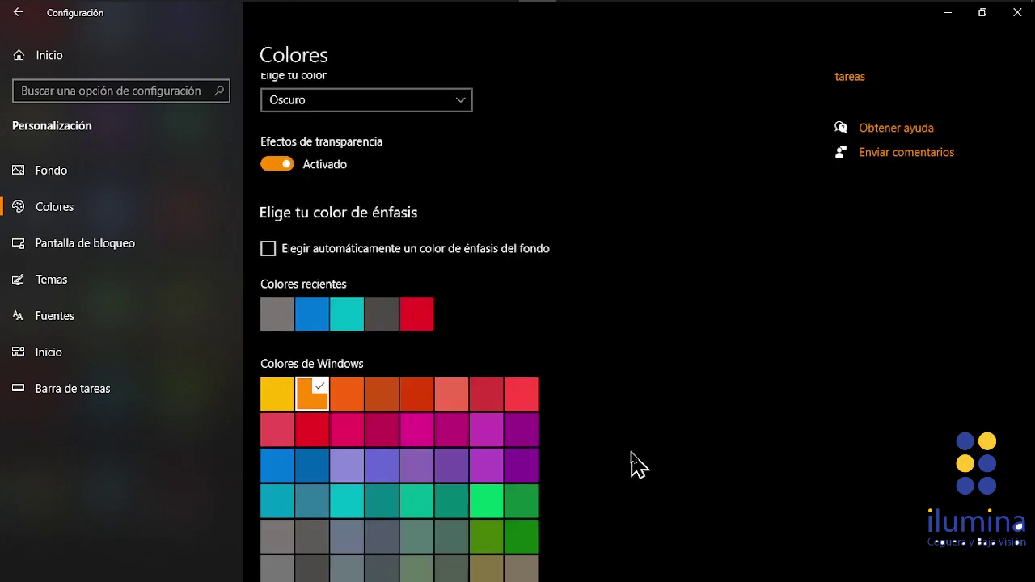
{"action": "key", "text": "ctrl"}
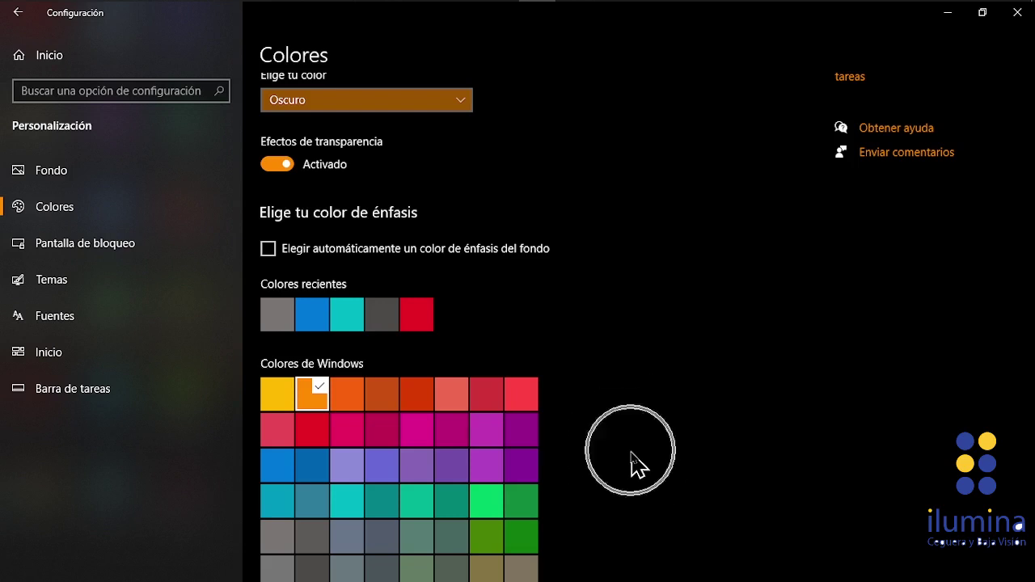